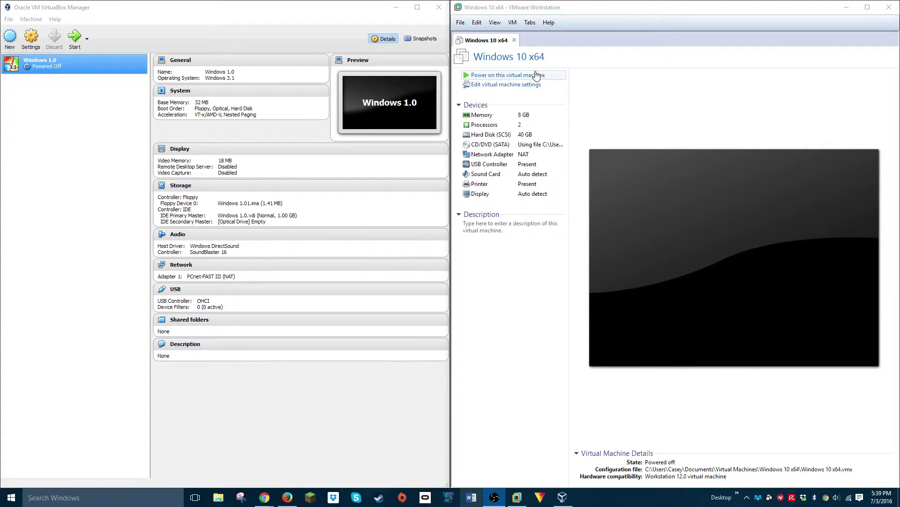
Step: Boot the Windows 1.0 VM maximized with mouse capture, then select ABC.TXT in MS-DOS Executive
left_click(75, 37)
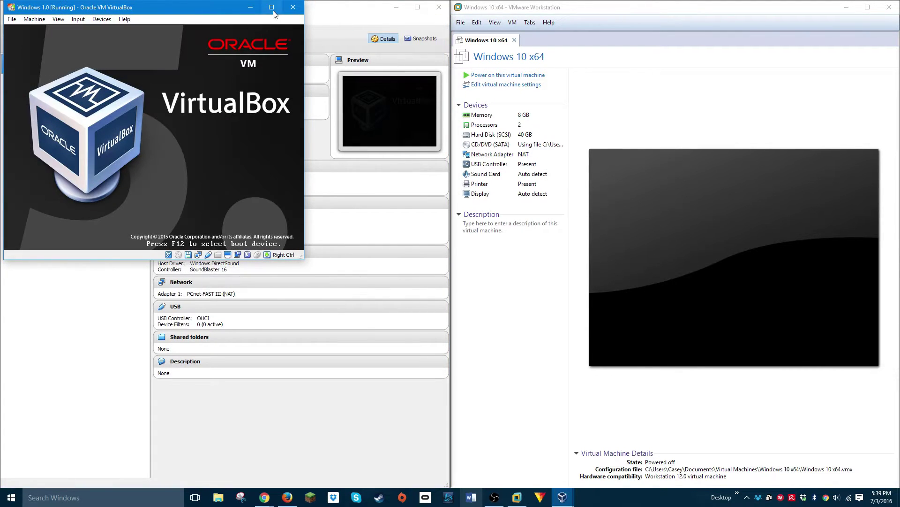
left_click(274, 9)
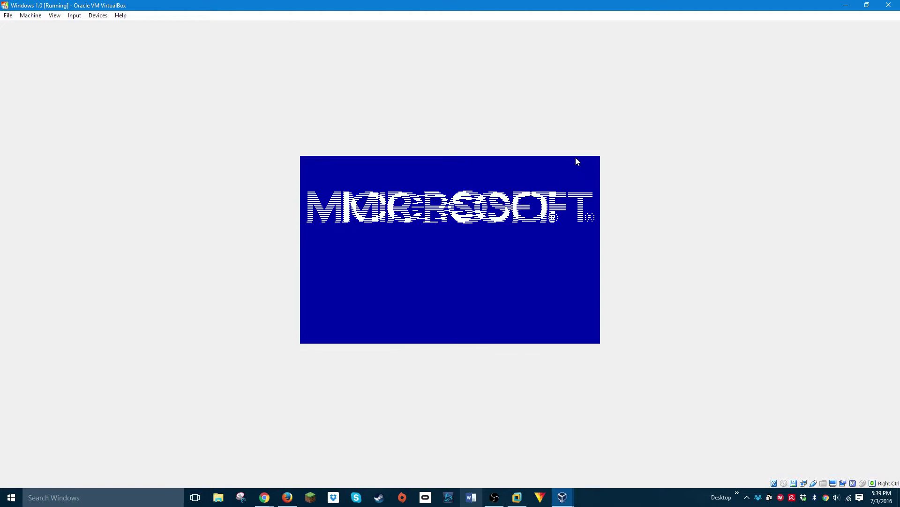
left_click(450, 250)
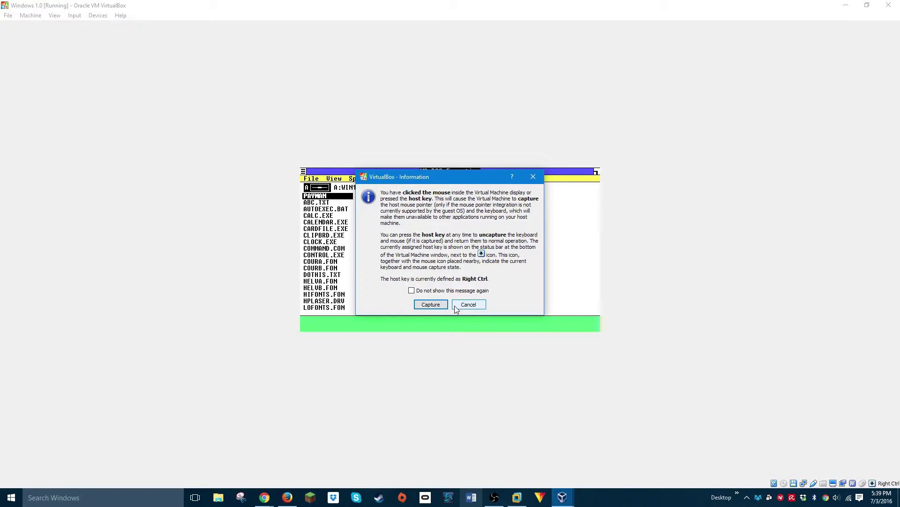
left_click(430, 304)
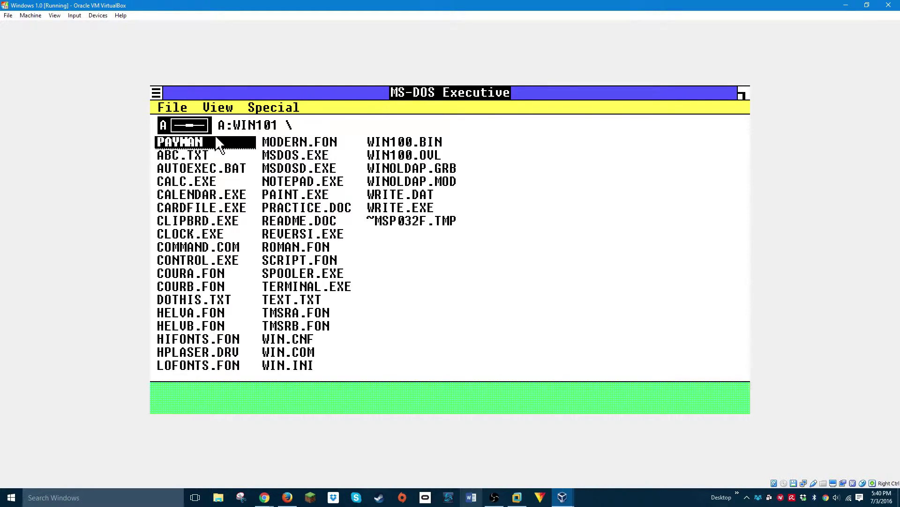
key("Down")
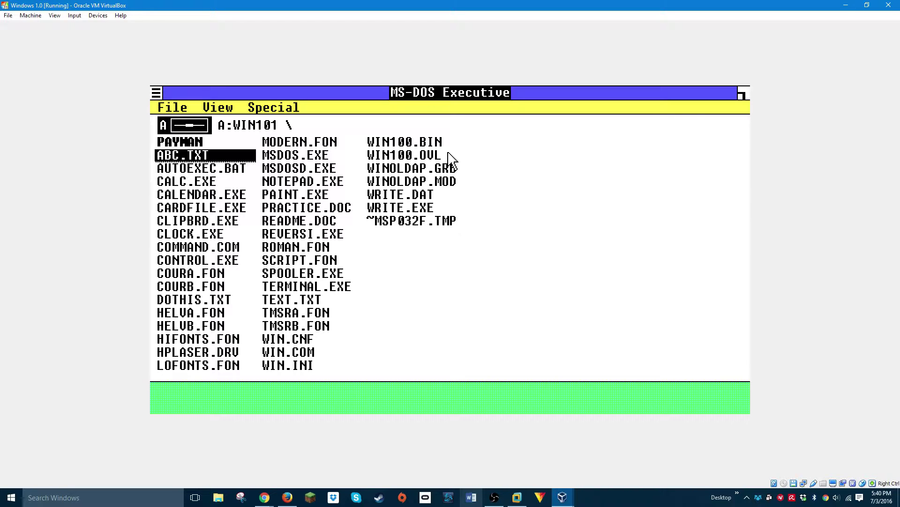
Step: Launch Notepad and type the line 'Hi, this is Bingocat.'
double_click(306, 182)
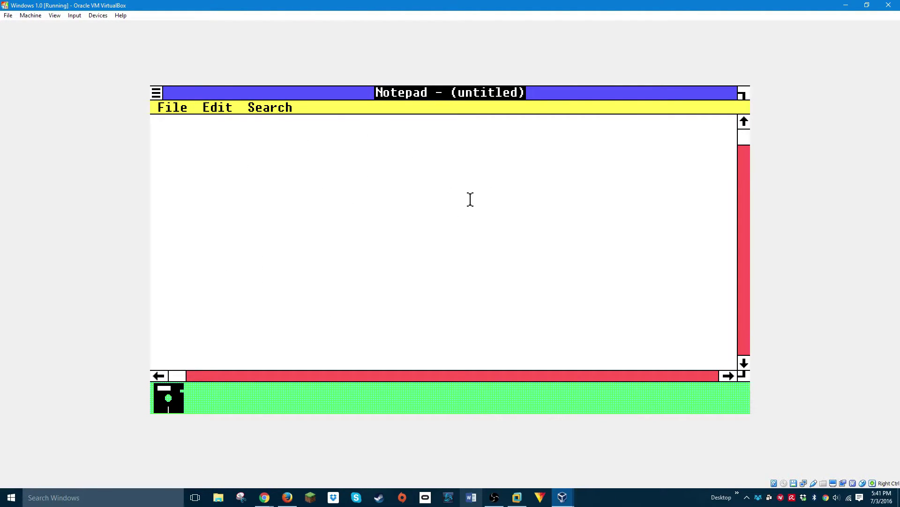
type("Hi,this is")
type(" Bingocat.")
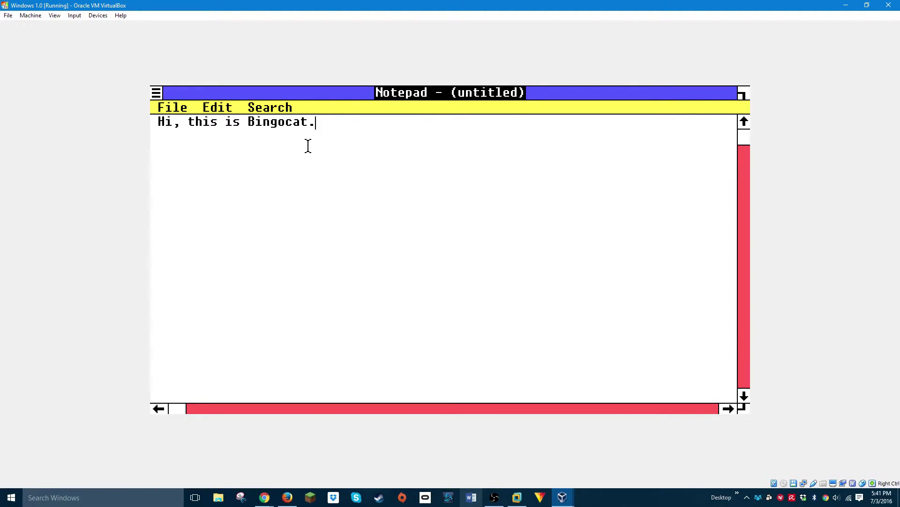
key("alt+space")
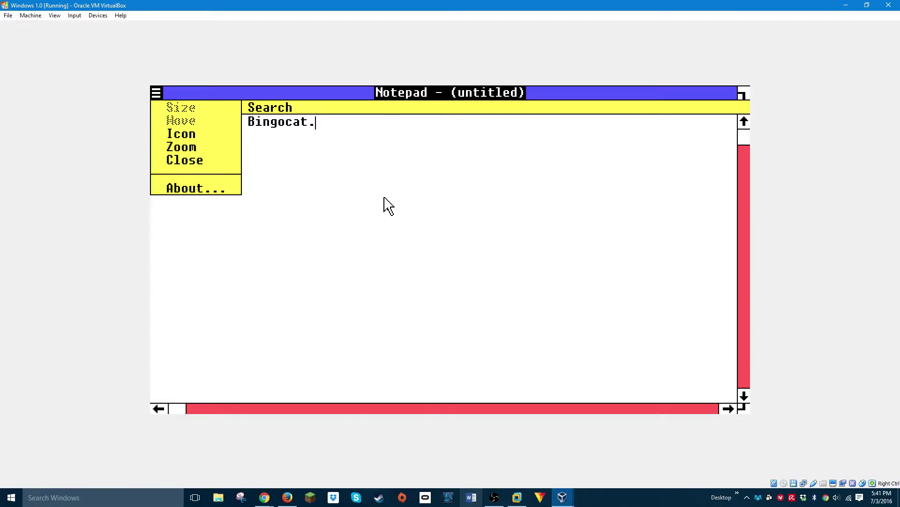
key("Escape")
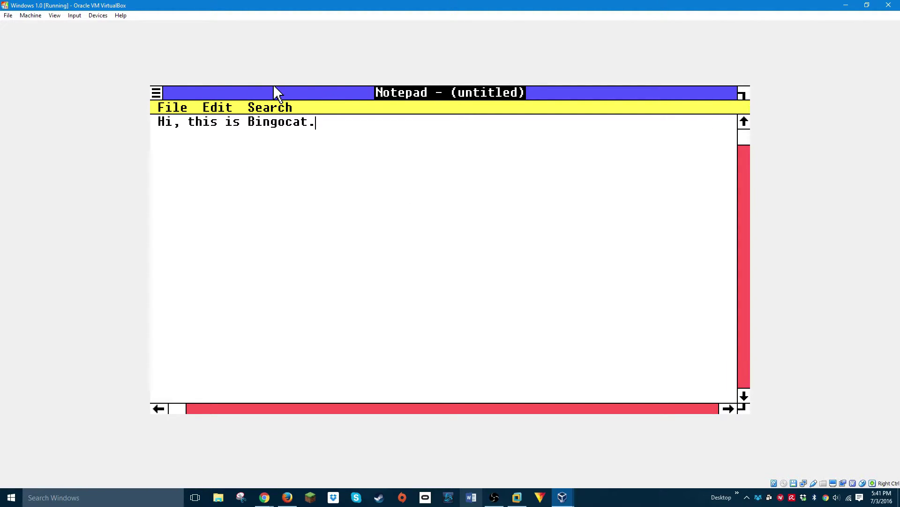
Step: Save the note to drive A: as ADC123.TXT after the name 'Testing123 hi' is rejected
left_click(156, 93)
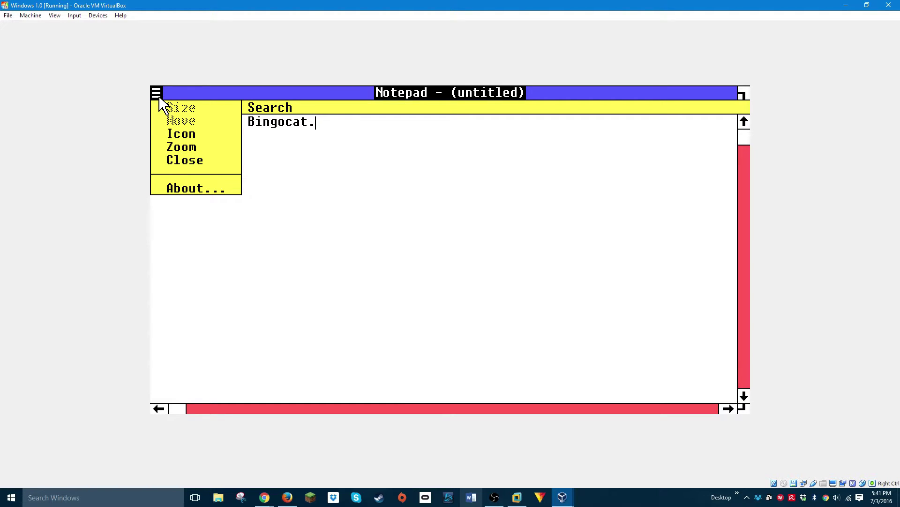
left_click(159, 98)
left_click(161, 112)
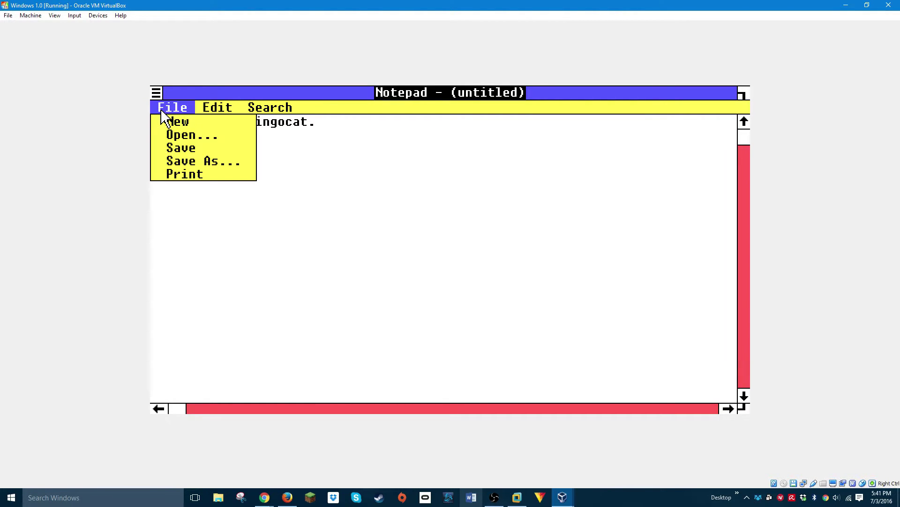
left_click(191, 161)
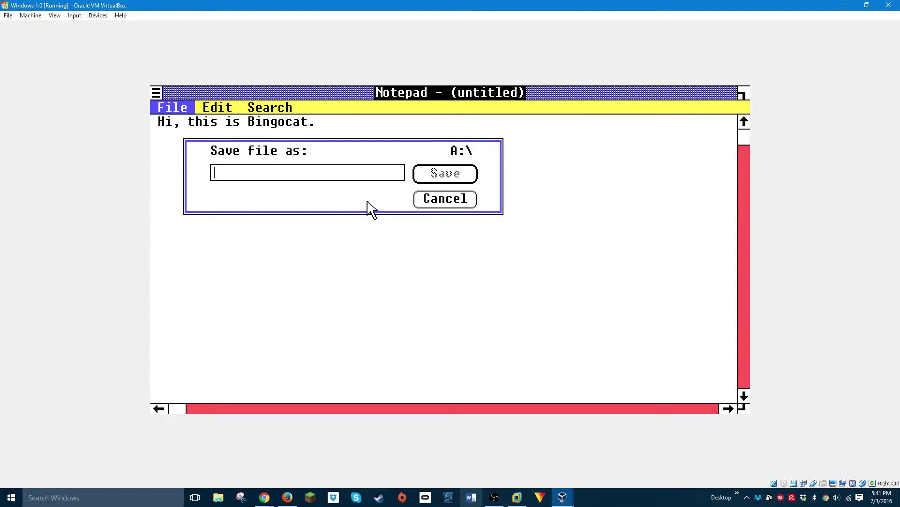
type("Testing123 ")
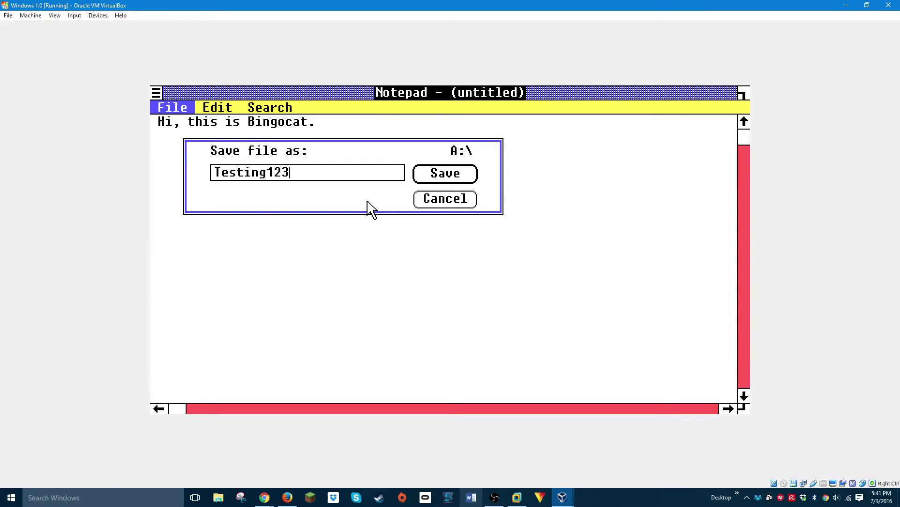
type("hi")
left_click(446, 177)
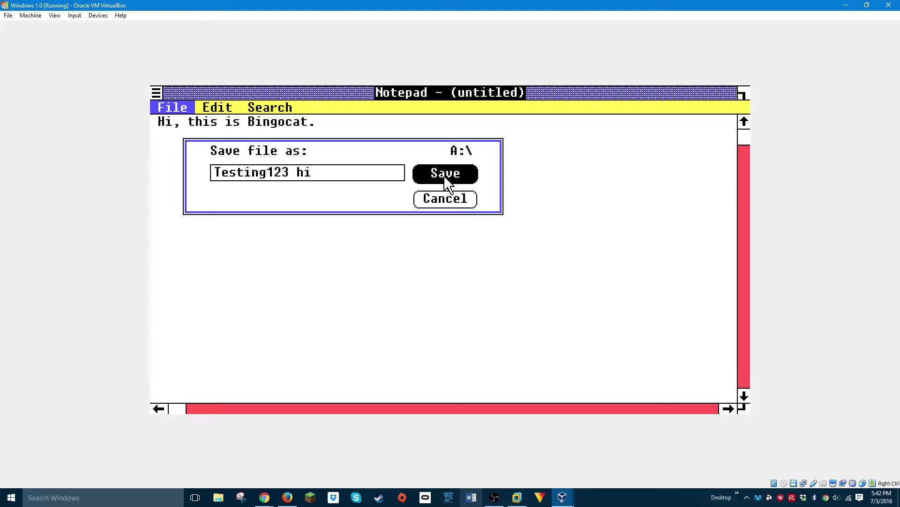
left_click(449, 287)
key("BackSpace")
key("BackSpace")
key("BackSpace")
key("BackSpace")
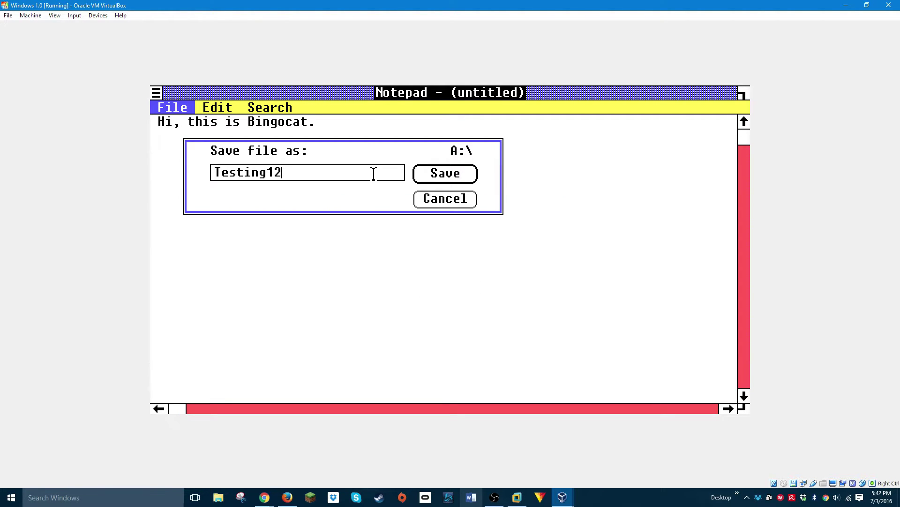
key("BackSpace")
key("BackSpace")
key("BackSpace")
key("BackSpace")
key("BackSpace")
key("BackSpace")
type("adc123")
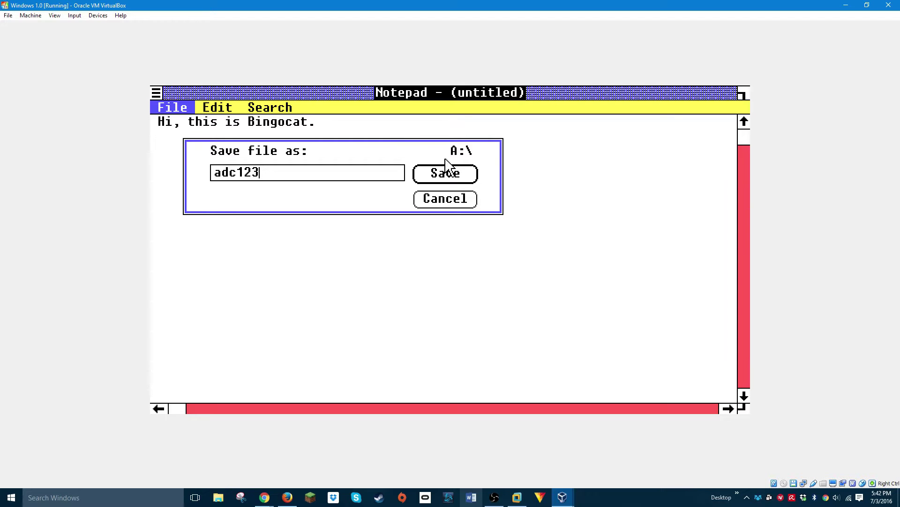
left_click(457, 182)
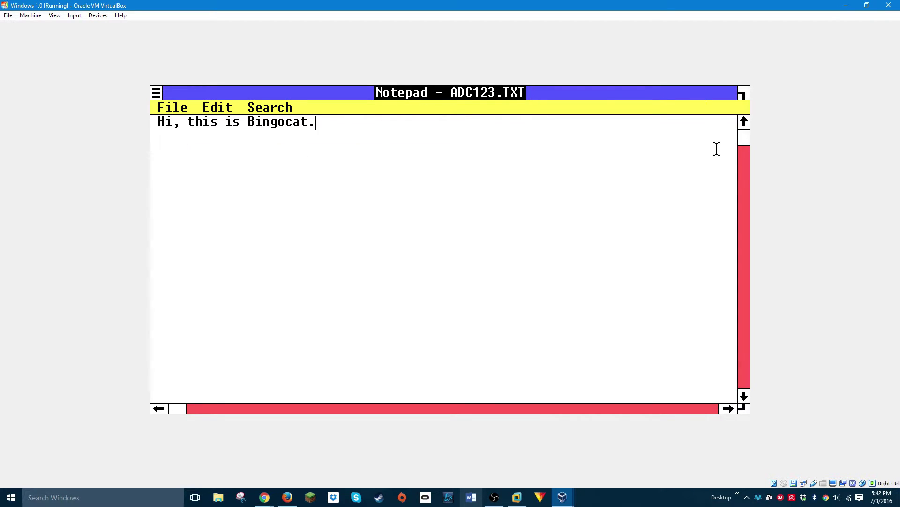
left_click(160, 99)
left_click(192, 162)
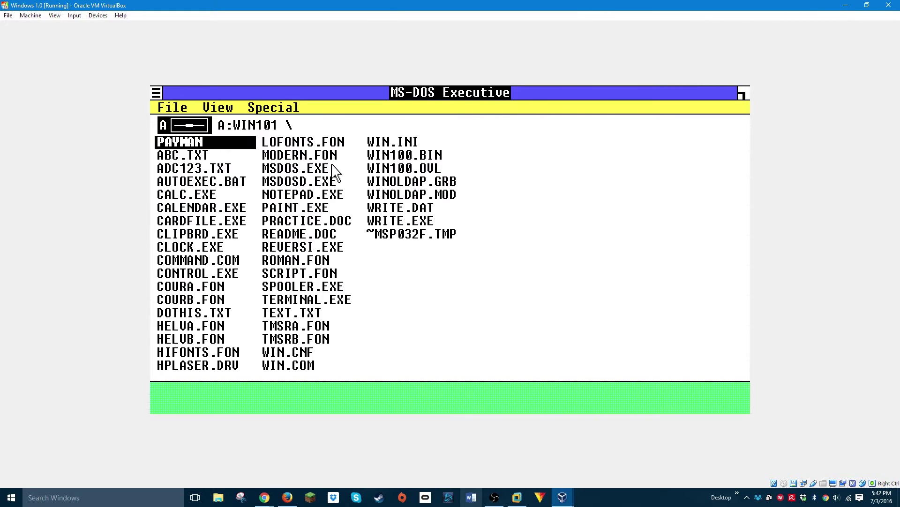
left_click_drag(172, 108, 188, 162)
left_click(218, 107)
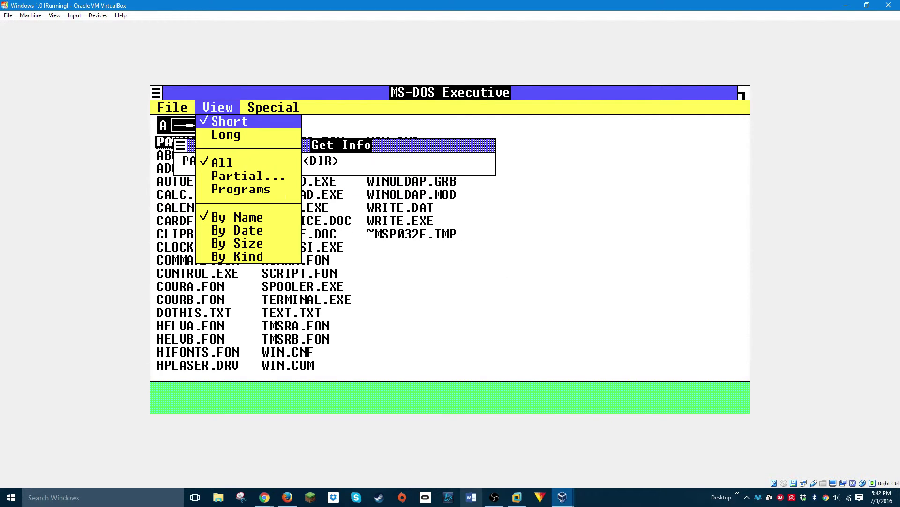
left_click(162, 109)
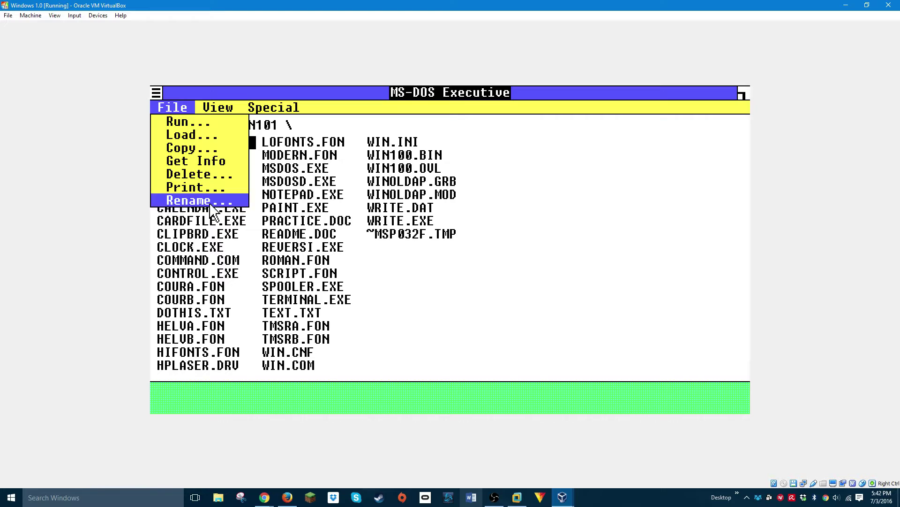
left_click(197, 201)
left_click(220, 107)
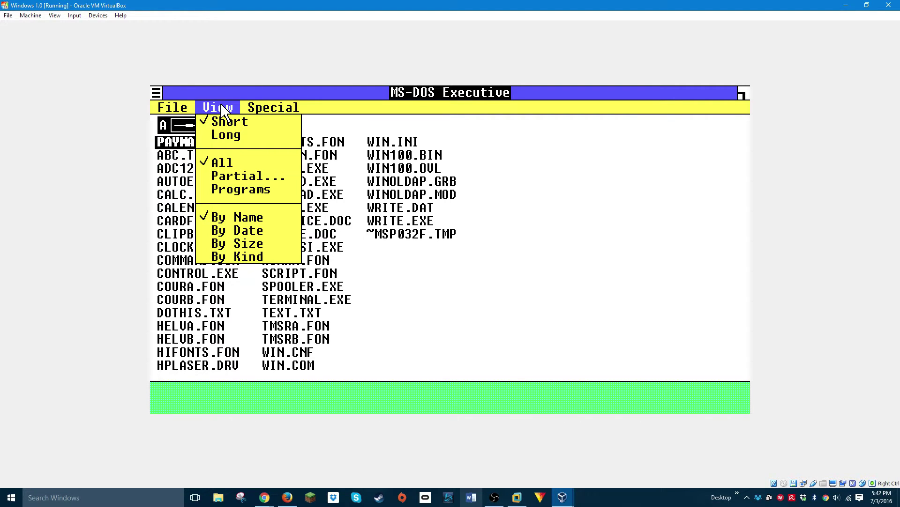
left_click(242, 137)
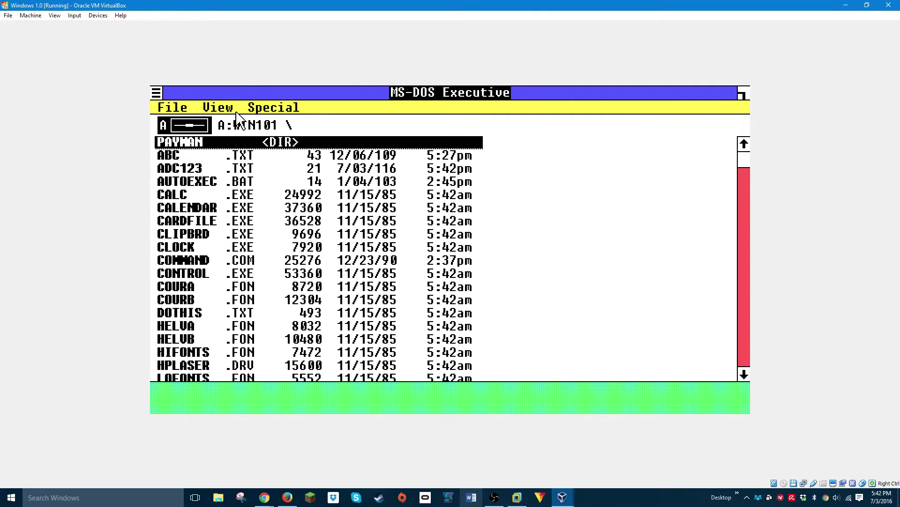
left_click(218, 107)
left_click(244, 188)
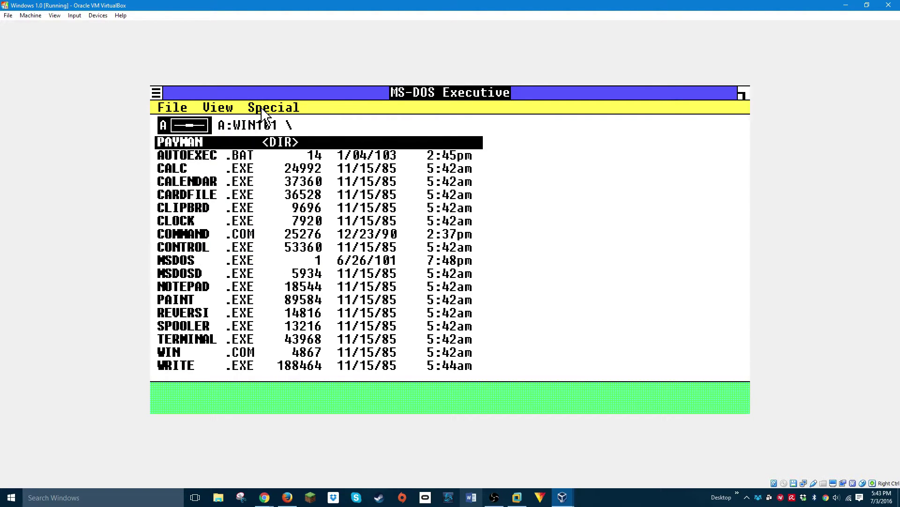
left_click(224, 111)
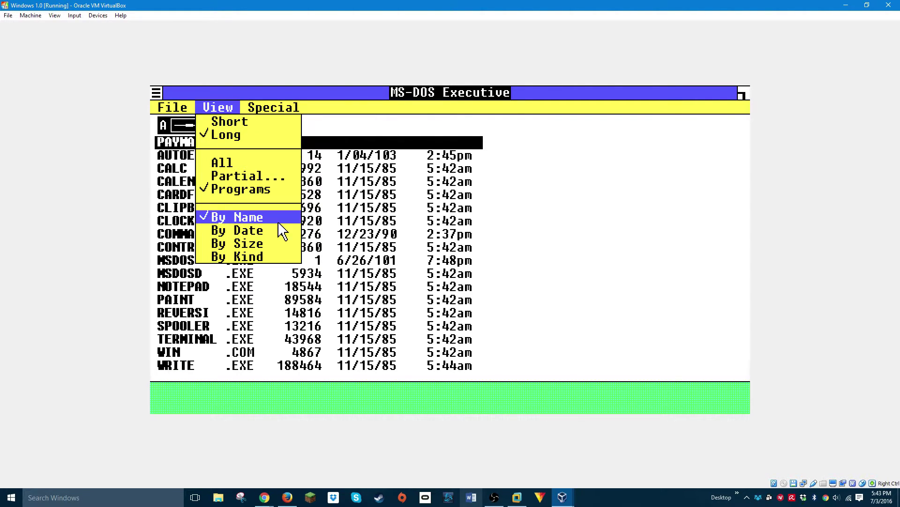
left_click(227, 162)
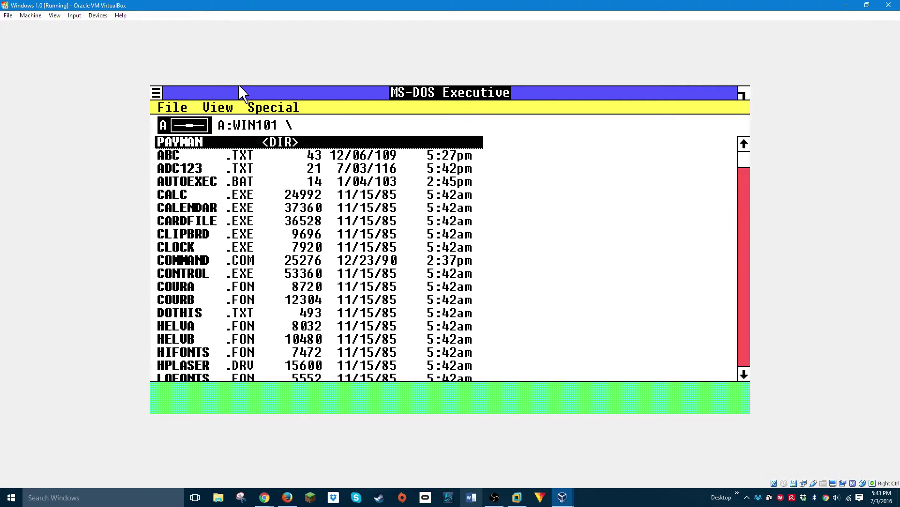
left_click(226, 111)
left_click(253, 230)
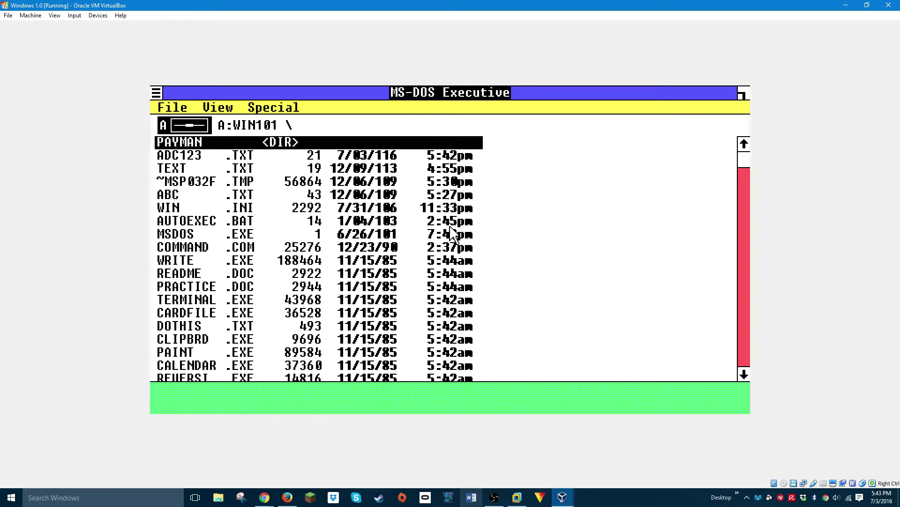
left_click(273, 107)
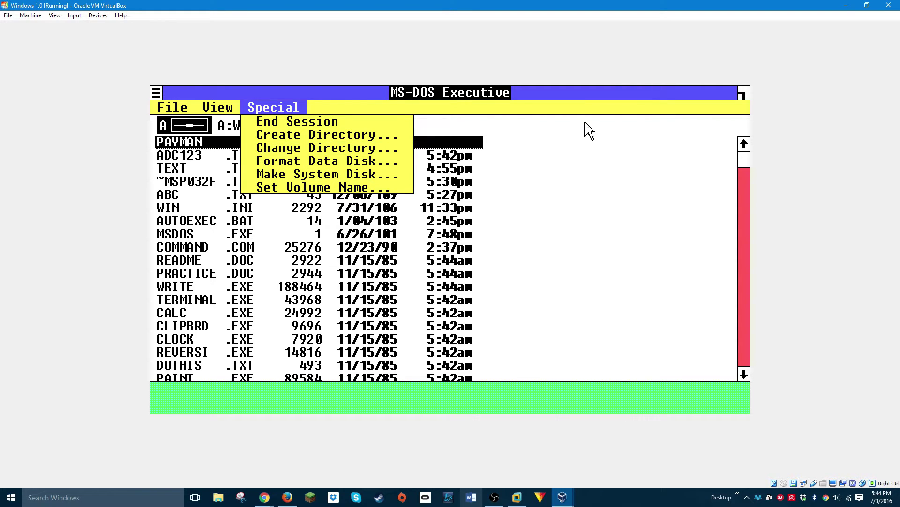
left_click(699, 214)
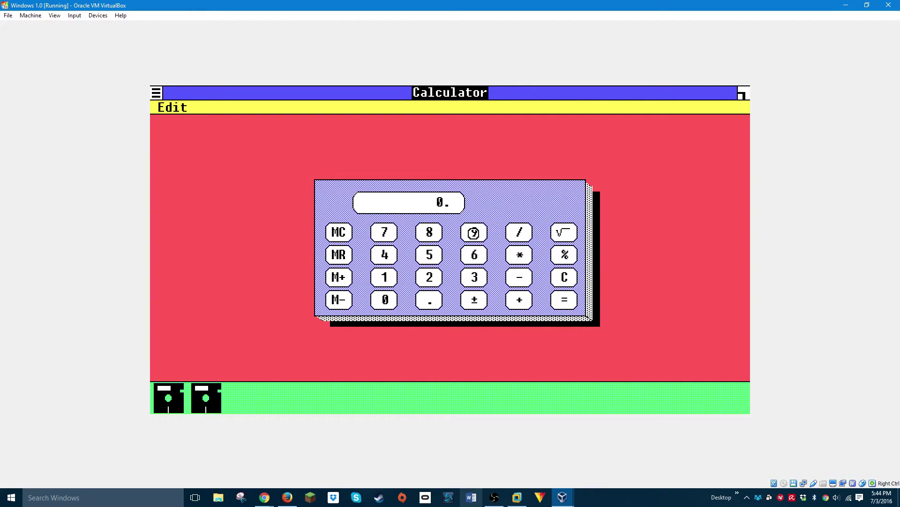
Step: Compute 9 + 9 = 18 on the Windows 1.0 Calculator
left_click(473, 233)
left_click(563, 300)
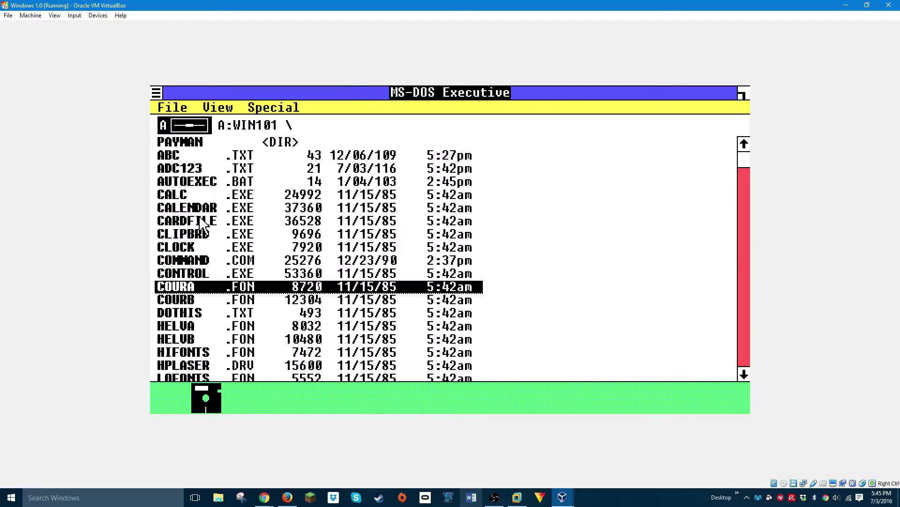
Step: Close Calculator, bring up the COMMAND A> prompt, and open a second MS-DOS Executive below
key("alt+F4")
double_click(202, 211)
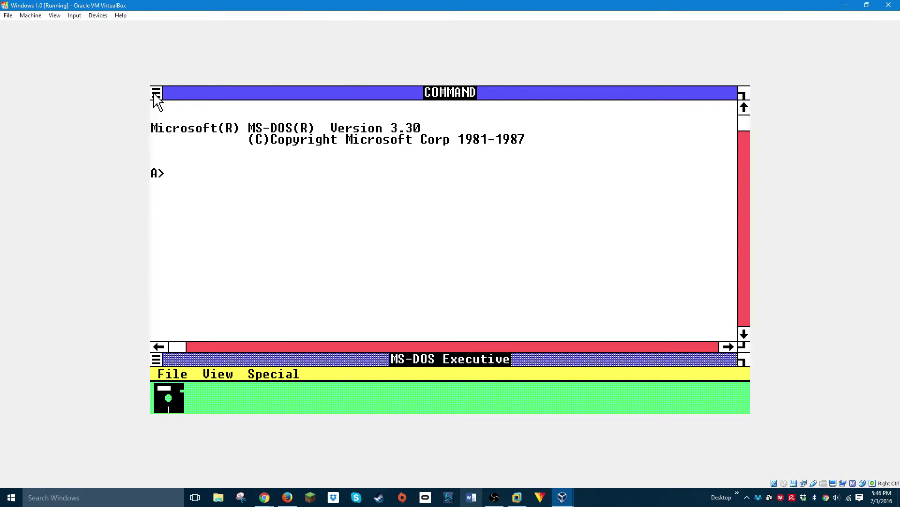
left_click(155, 93)
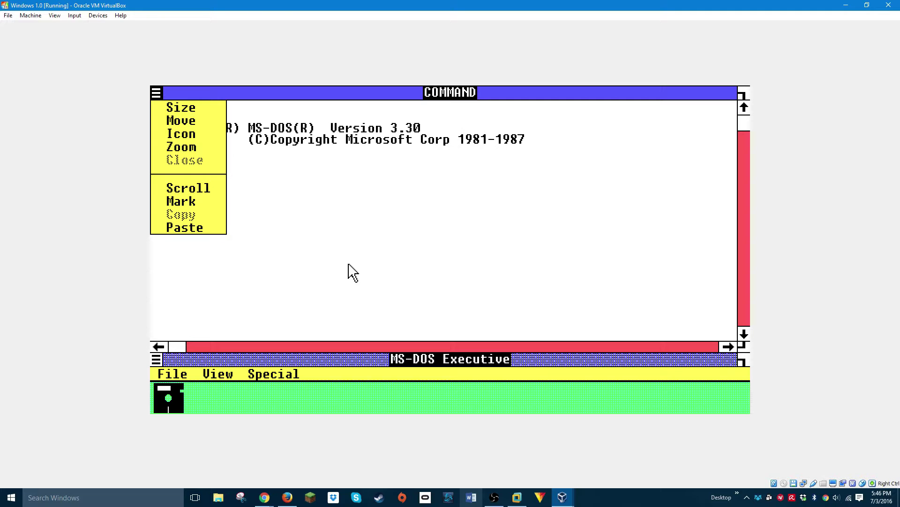
left_click(505, 252)
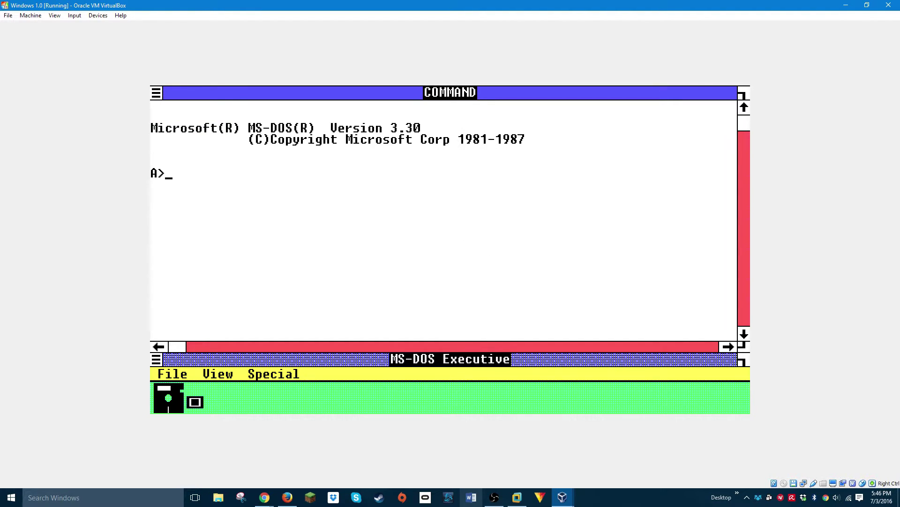
double_click(168, 398)
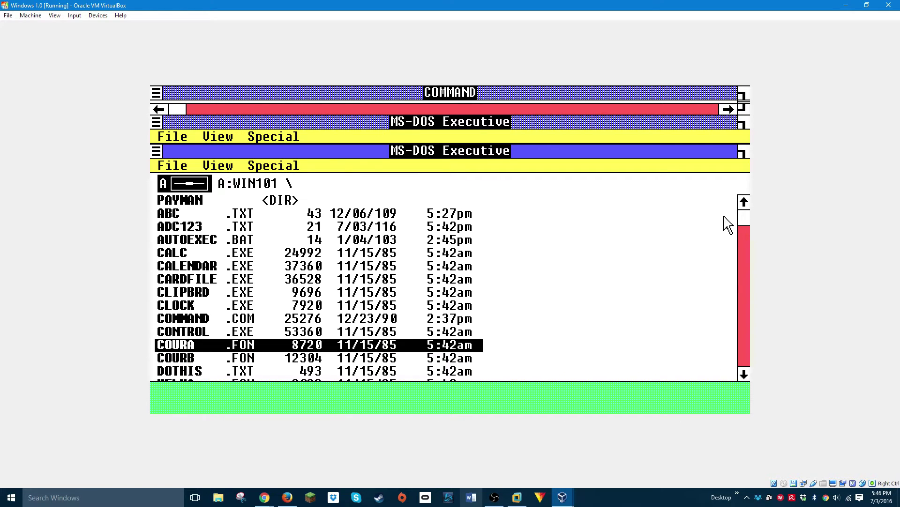
left_click(745, 375)
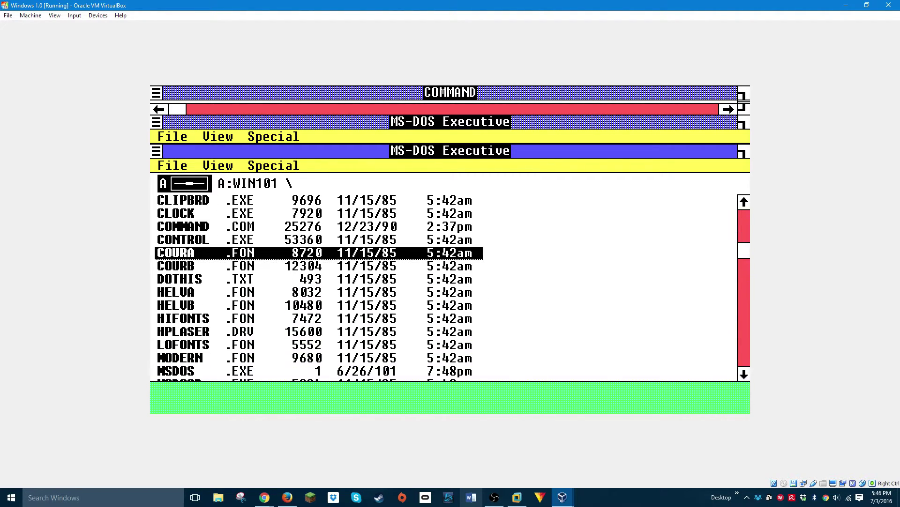
Step: Launch Paint, sketch a two-lobed freehand outline, and write 'Bingocat' beside it
left_click(745, 375)
double_click(231, 269)
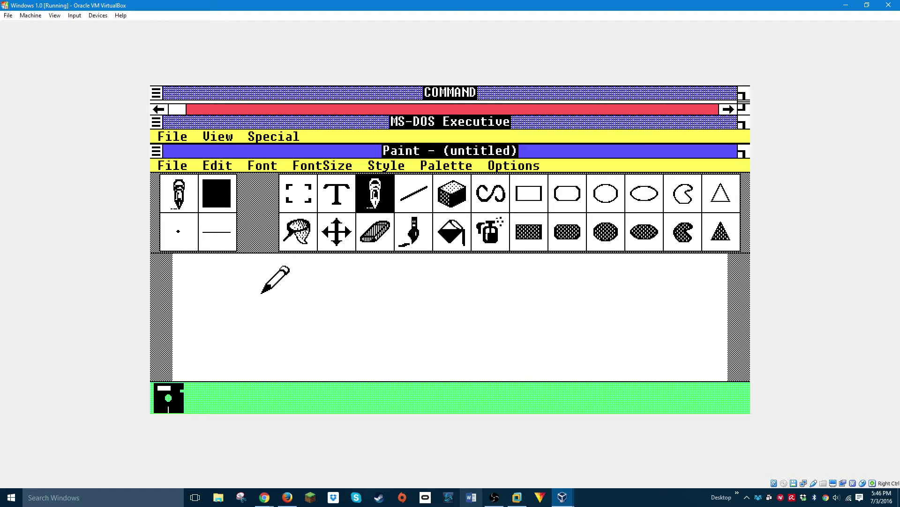
mouse_move(261, 293)
left_mouse_down()
mouse_move(185, 295)
mouse_move(224, 380)
left_mouse_up()
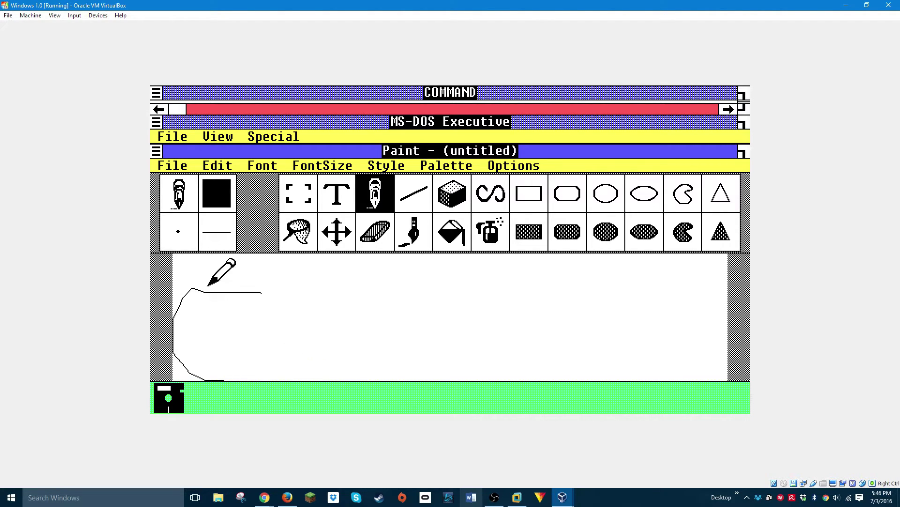
left_click_drag(256, 292, 206, 380)
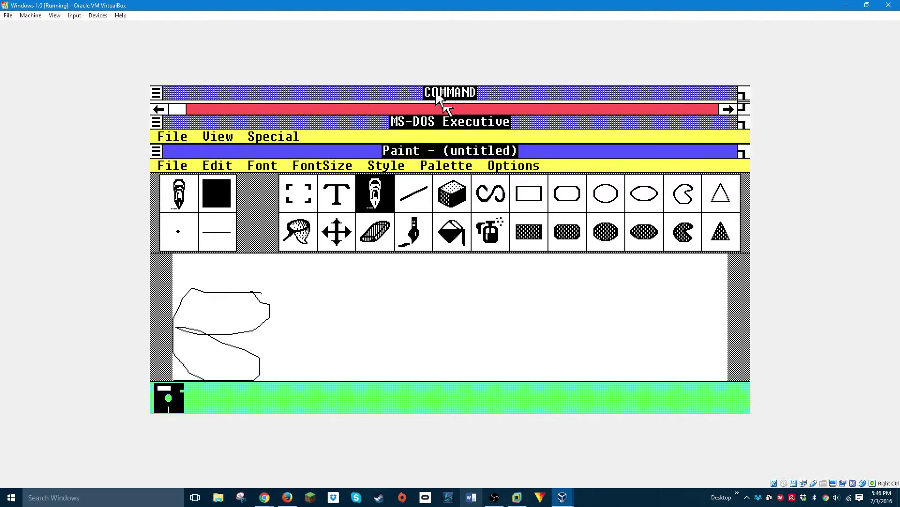
left_click(334, 196)
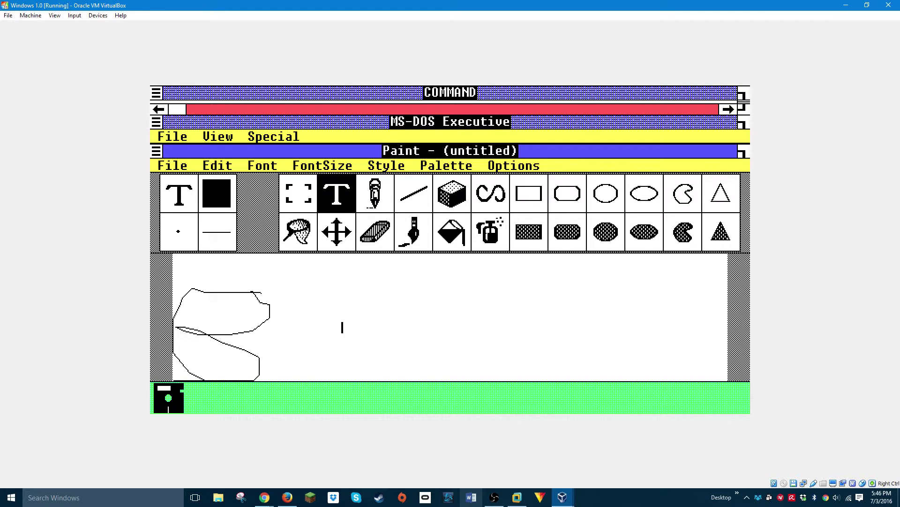
type("Bingocat")
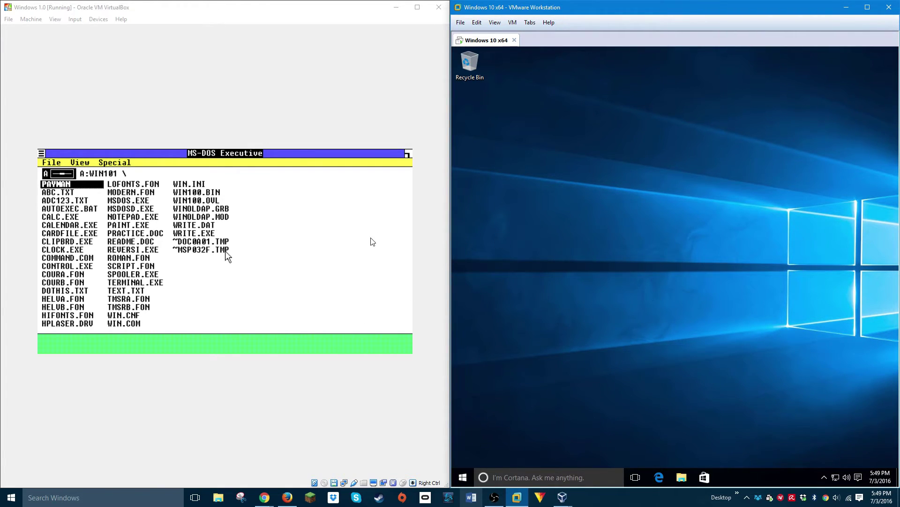
Step: Open and close the Windows 10 Start menu, then browse Notepad's File, Edit and Search menus
left_click(467, 476)
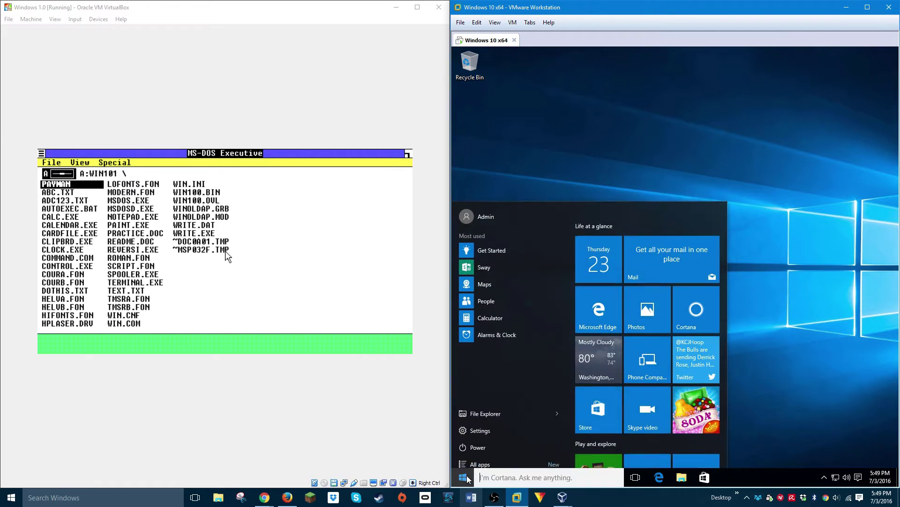
left_click(754, 288)
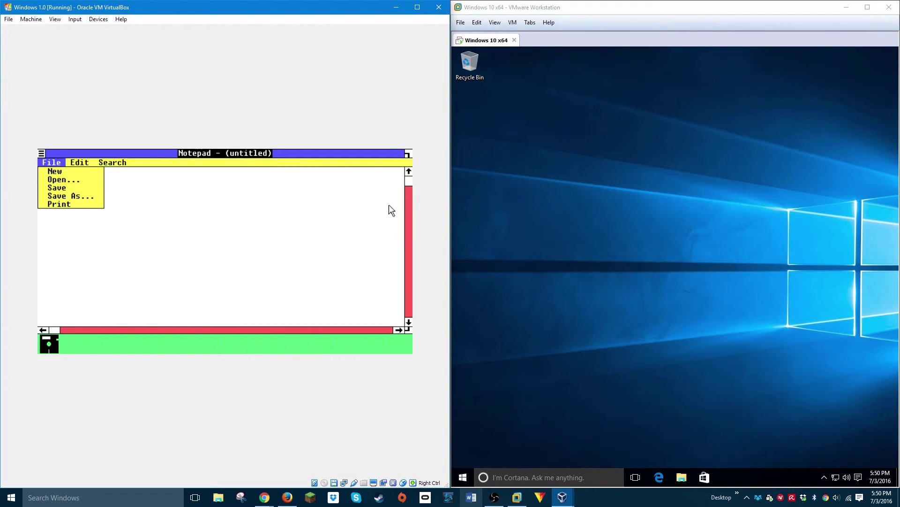
left_click(51, 163)
left_click(86, 162)
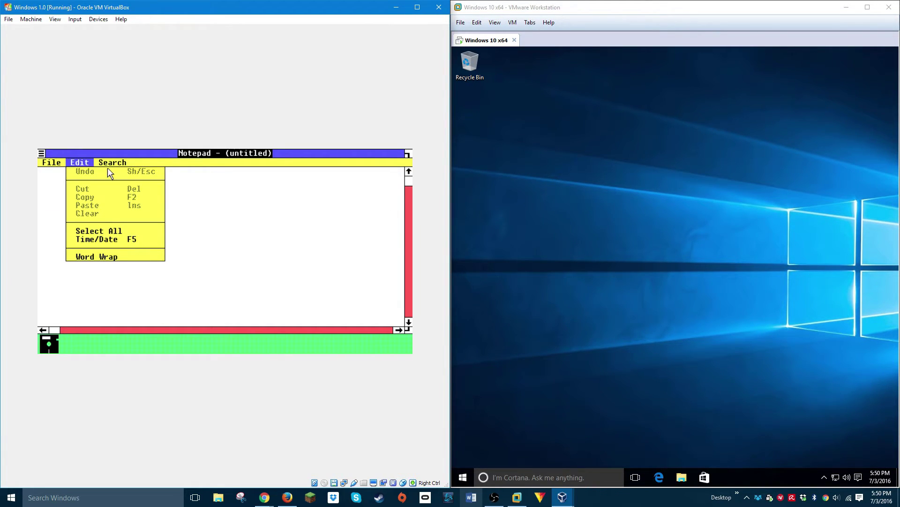
left_click_drag(117, 171, 41, 281)
Step: Open MS-DOS Executive below Notepad, browse its File menu, then release capture to Windows 10
double_click(48, 344)
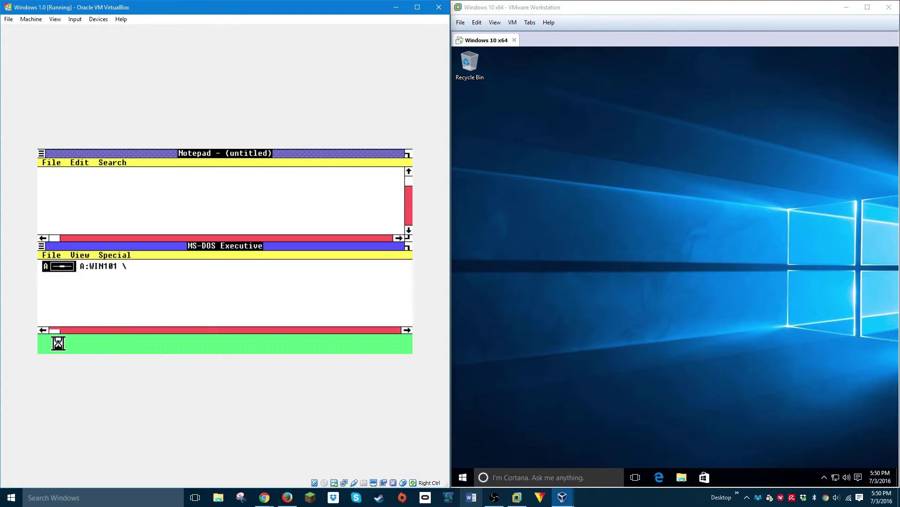
left_click(229, 233)
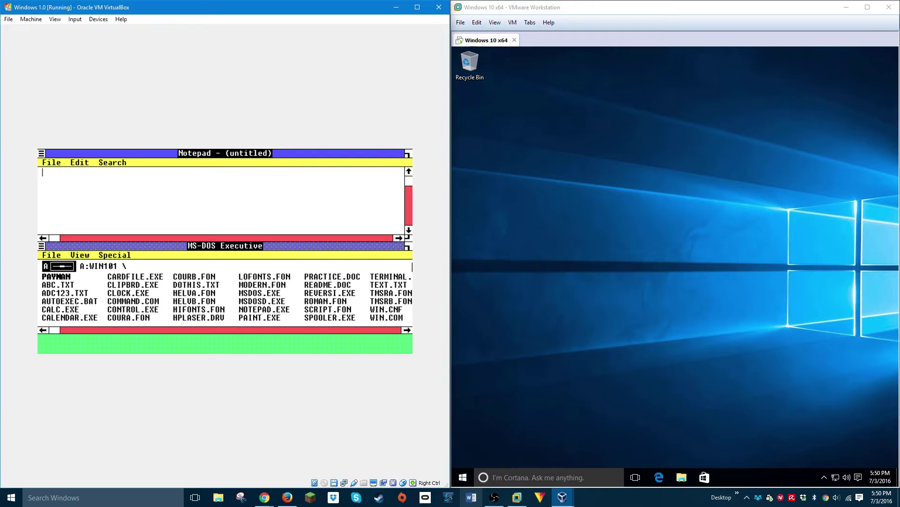
left_click(329, 252)
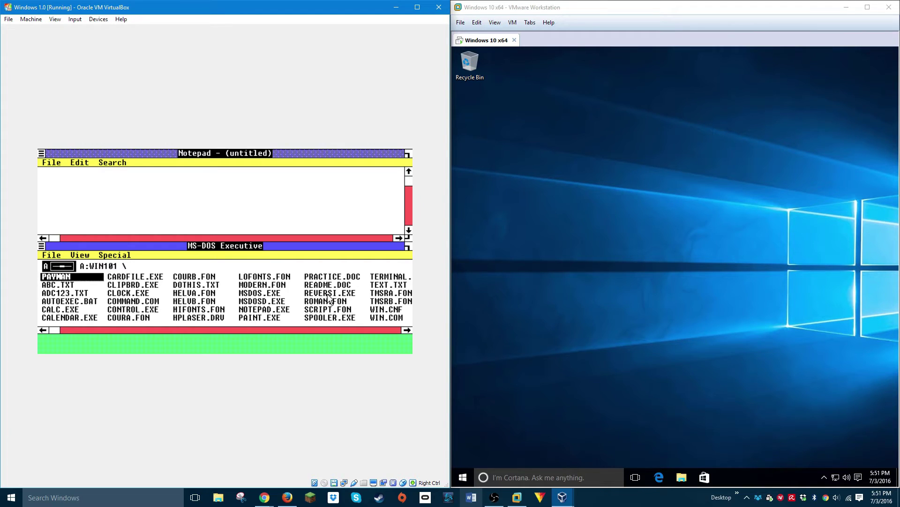
left_click(52, 255)
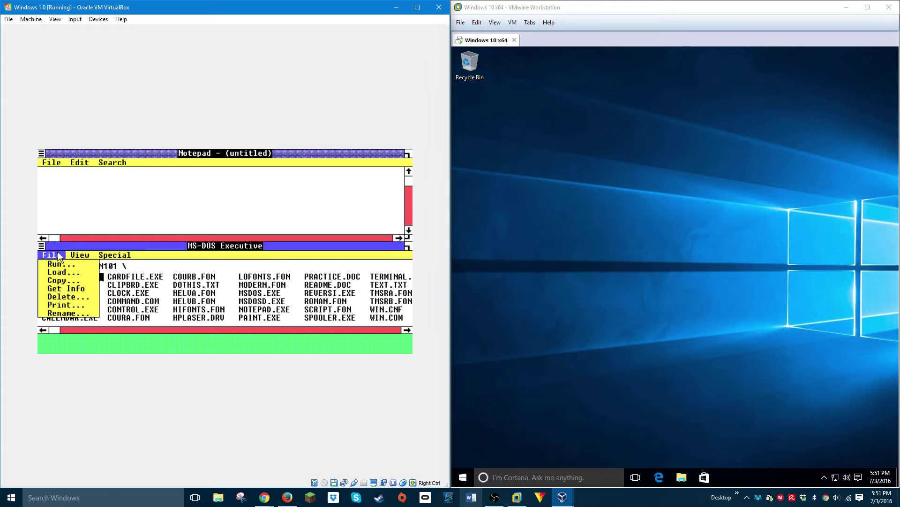
left_click(58, 255)
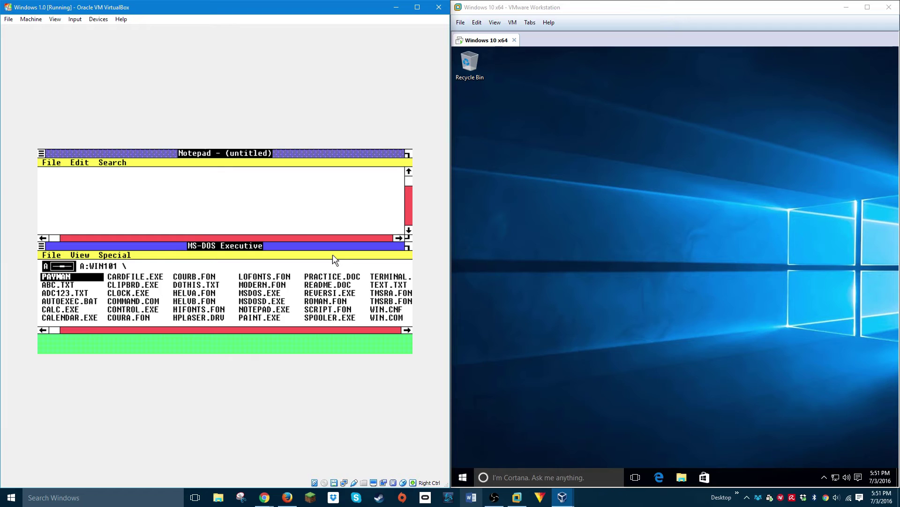
key("Control_R")
left_click(592, 301)
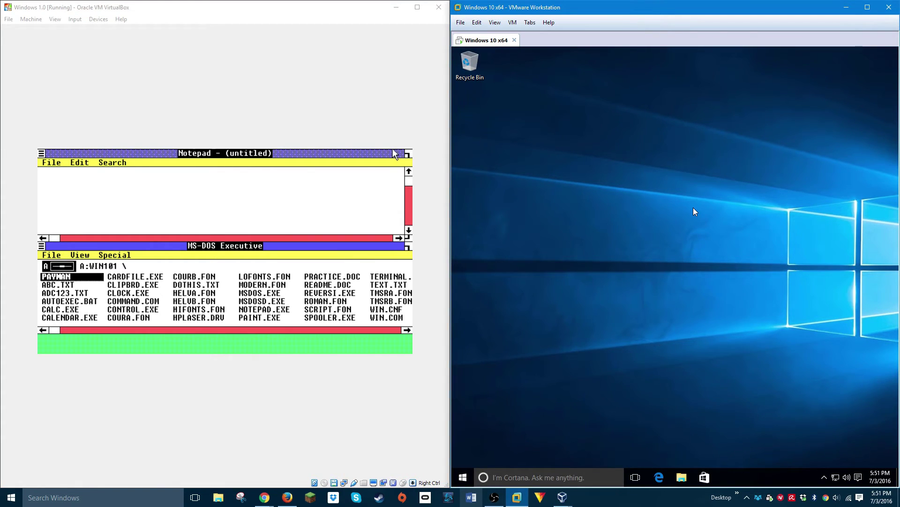
Step: Open and close the Windows 10 Start menu, then return to the Windows 1.0 machine
key("super")
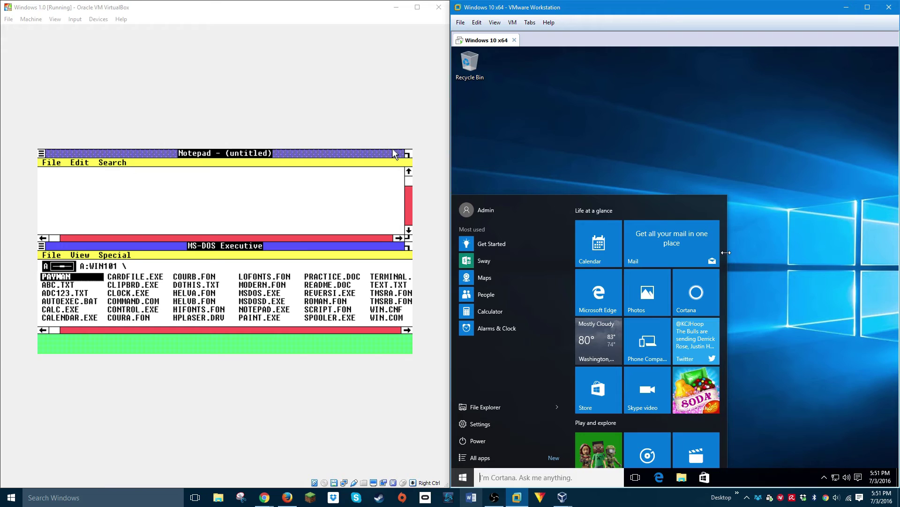
left_click(206, 281)
left_click(207, 305)
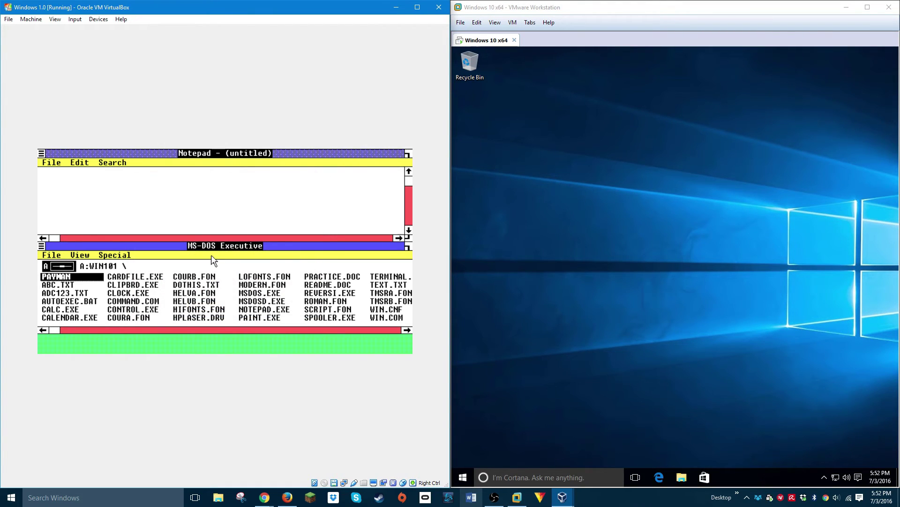
Step: Place the caret in the empty Notepad, then release capture and switch to Windows 10
left_click(51, 162)
left_click(303, 182)
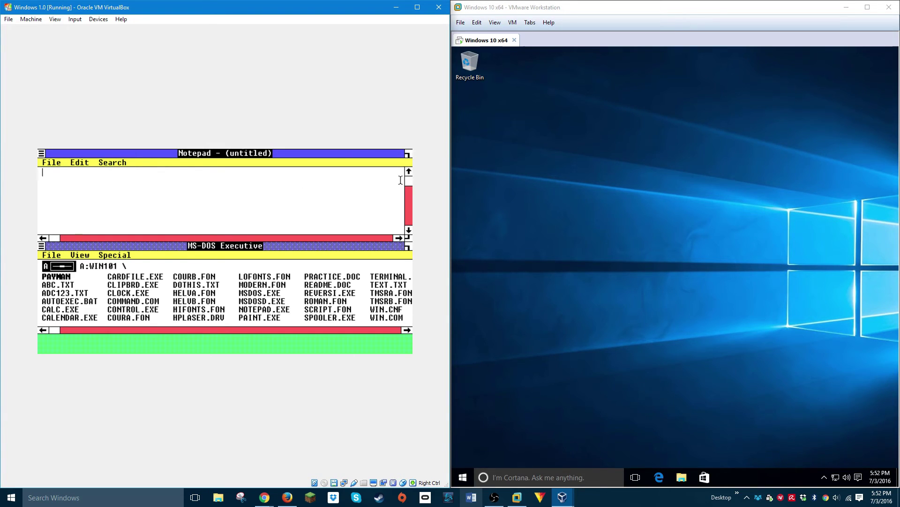
key("Control_R")
left_click(585, 172)
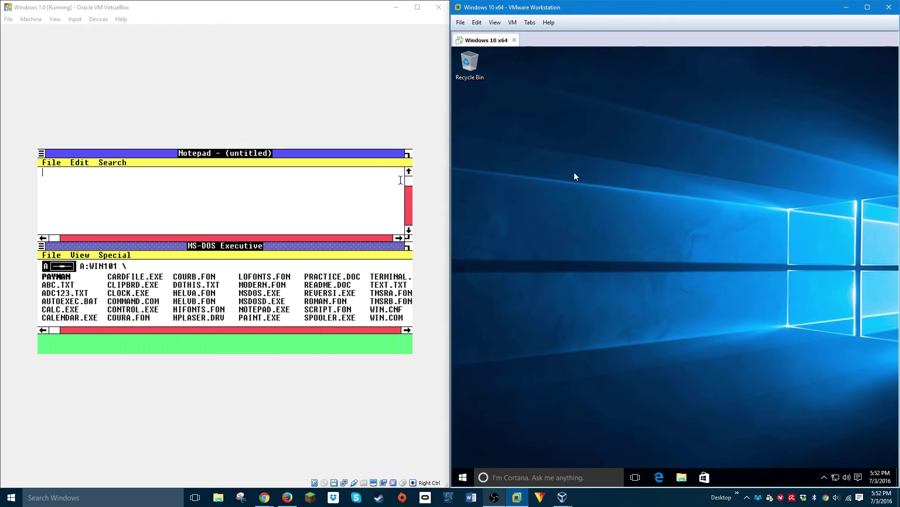